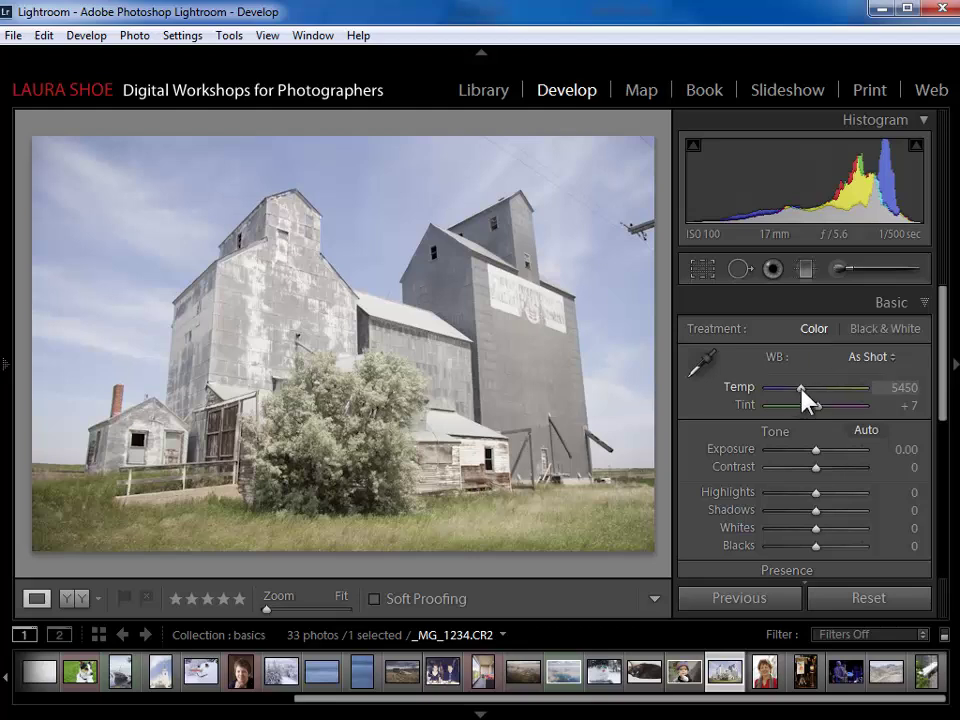
# Warm Temp to 5663 and set Exposure +0.15, Contrast +31 and Shadows +45
pyautogui.moveTo(801, 390); pyautogui.dragTo(803, 390)
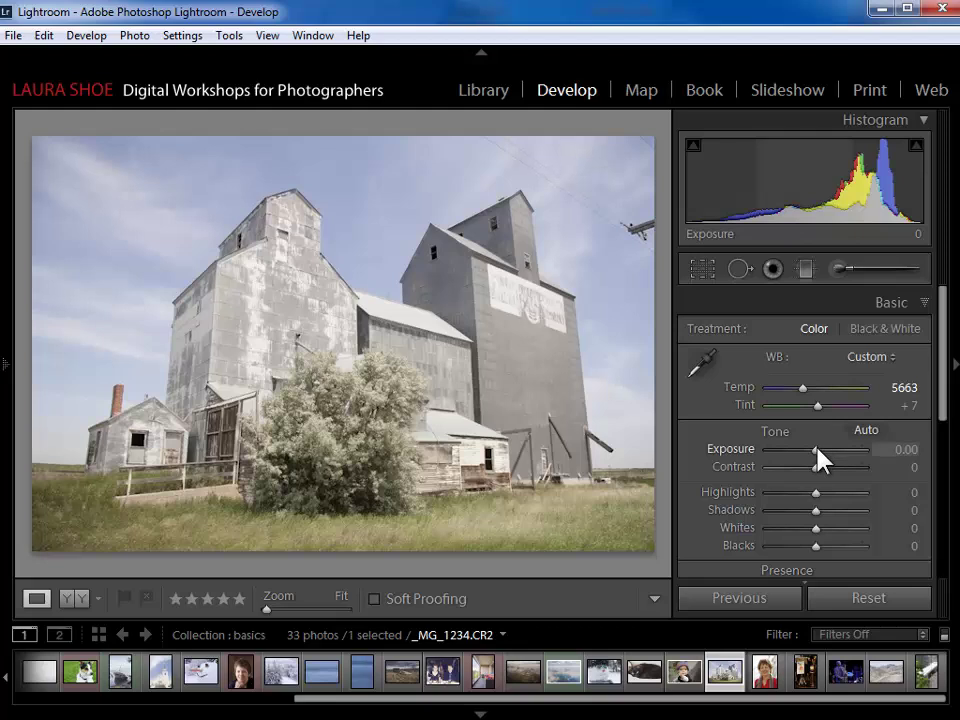
pyautogui.moveTo(816, 449); pyautogui.dragTo(817, 449)
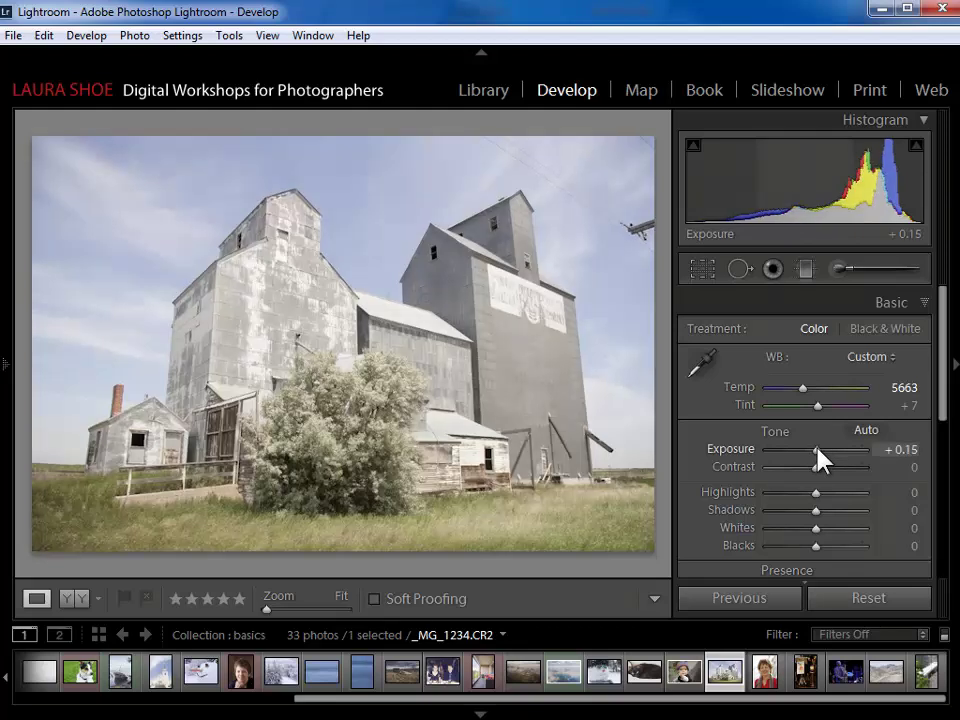
pyautogui.moveTo(826, 466); pyautogui.dragTo(830, 467)
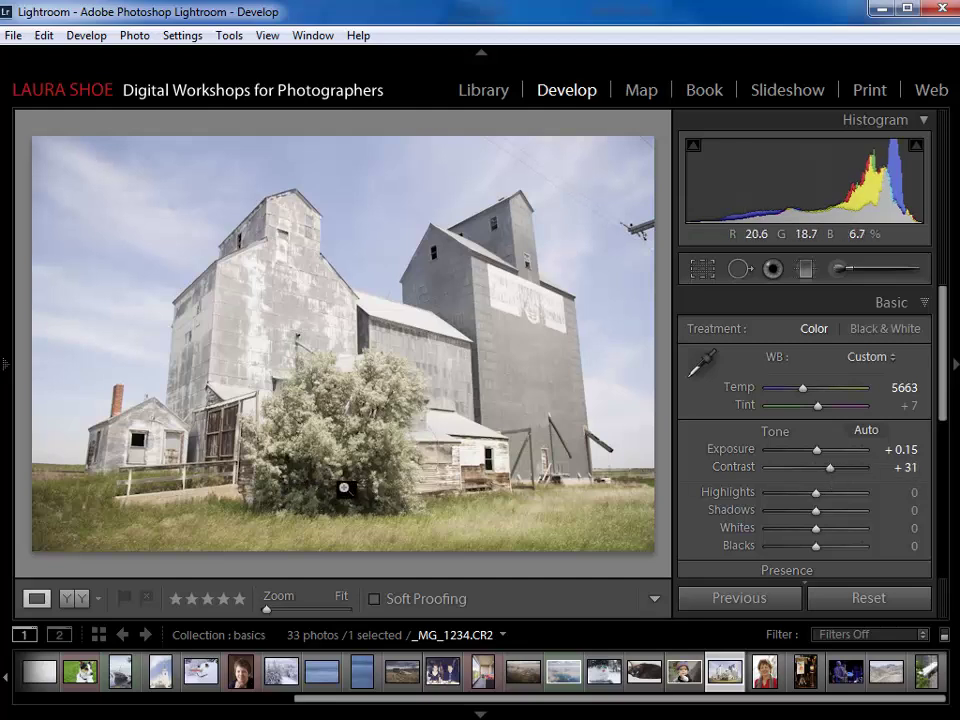
pyautogui.moveTo(816, 511); pyautogui.dragTo(839, 506)
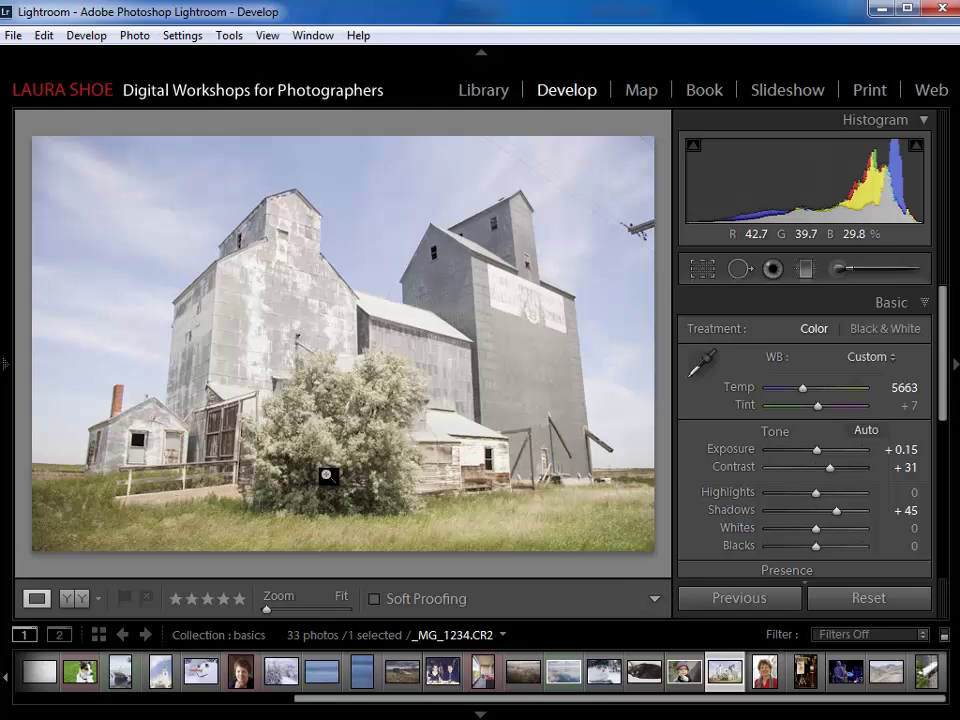
# Raise Clarity to +23, try Vibrance and Saturation, then reset both back to 0
pyautogui.moveTo(943, 414); pyautogui.dragTo(921, 468)
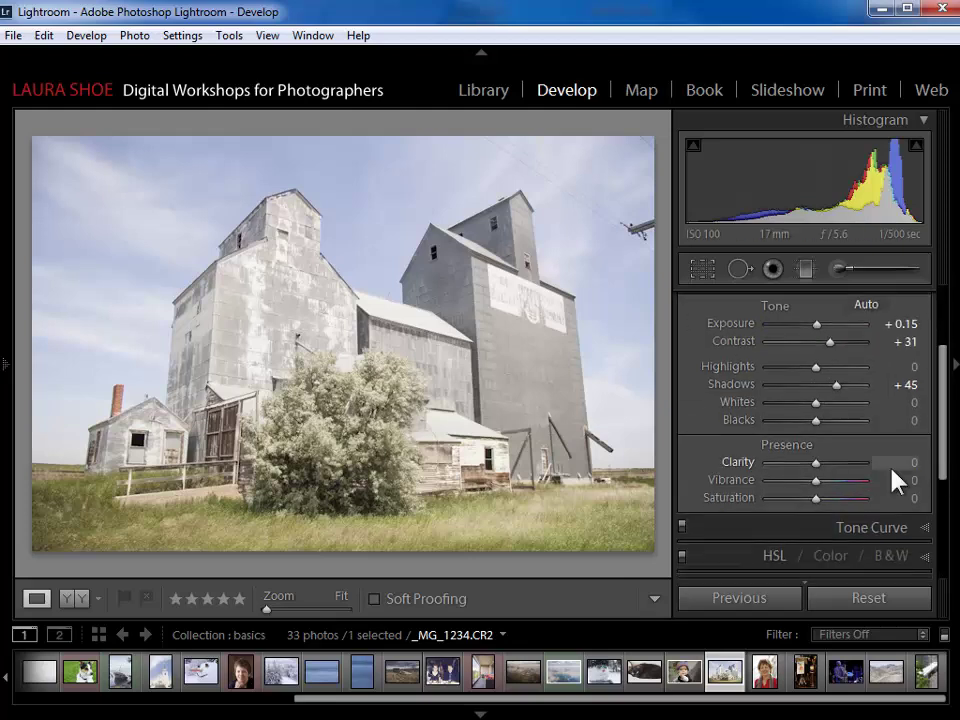
pyautogui.click(829, 463)
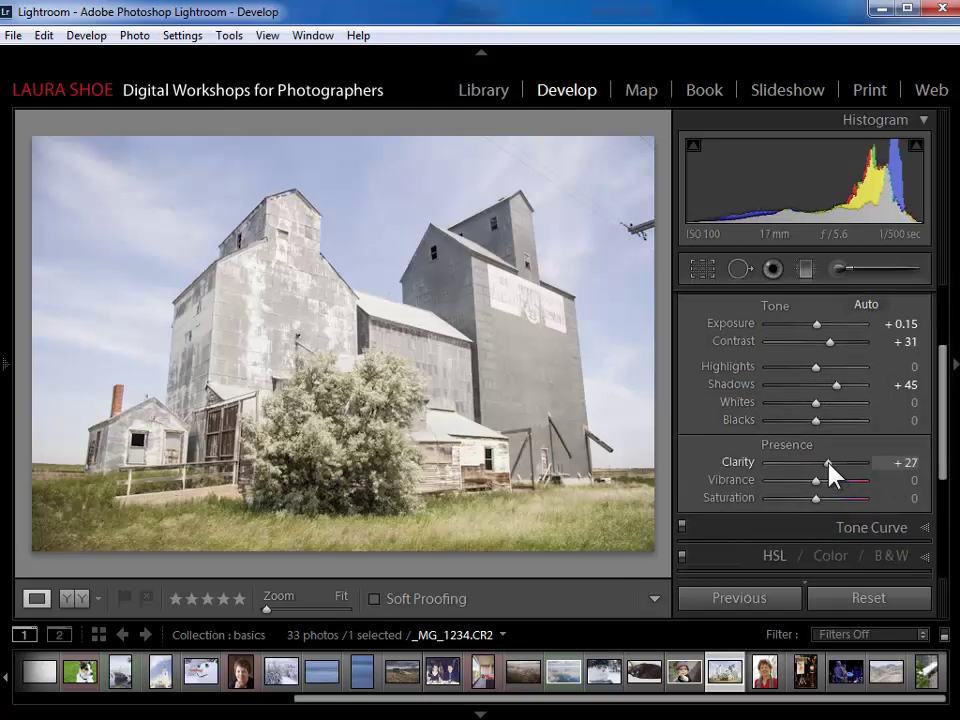
pyautogui.moveTo(828, 464); pyautogui.dragTo(868, 490)
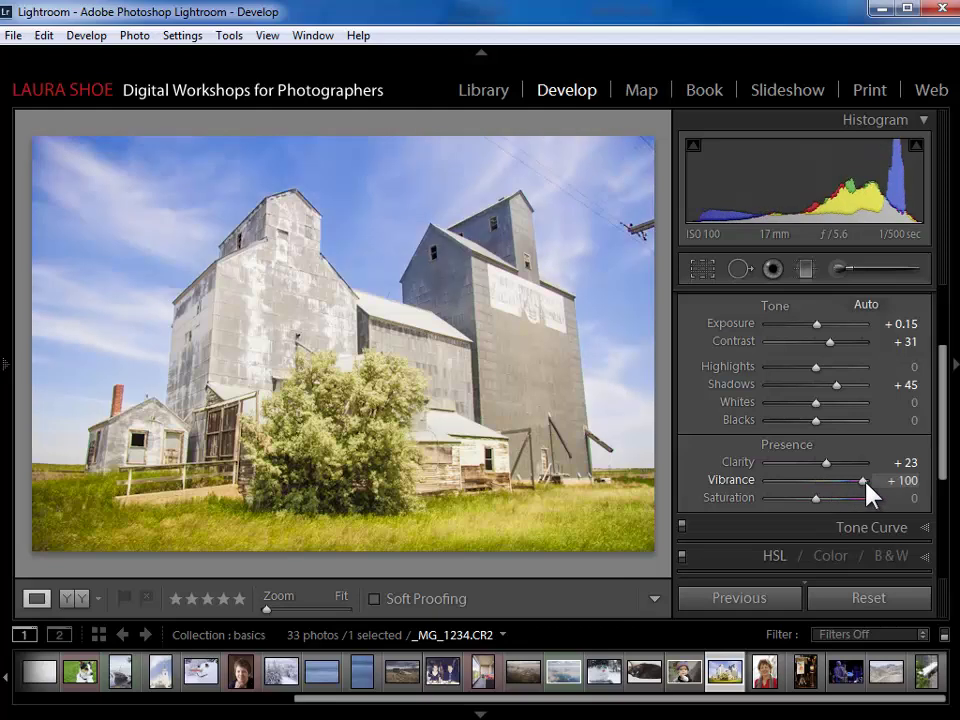
pyautogui.moveTo(868, 490); pyautogui.dragTo(820, 495)
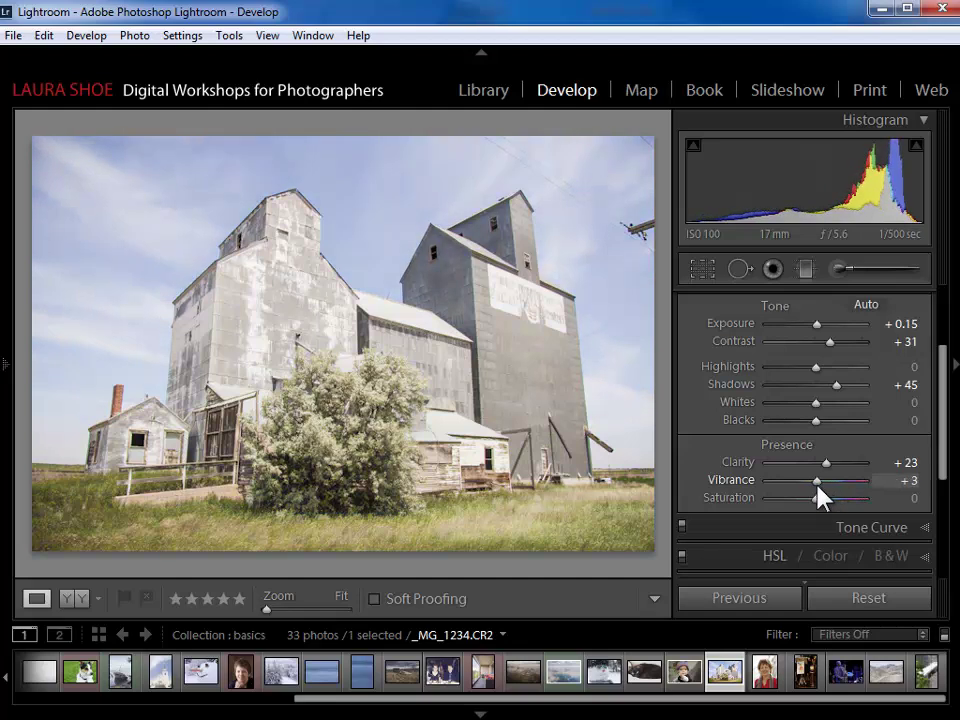
pyautogui.doubleClick(745, 482)
pyautogui.moveTo(820, 499)
pyautogui.mouseDown()
pyautogui.moveTo(872, 497)
pyautogui.moveTo(821, 507)
pyautogui.mouseUp()
pyautogui.doubleClick(728, 497)
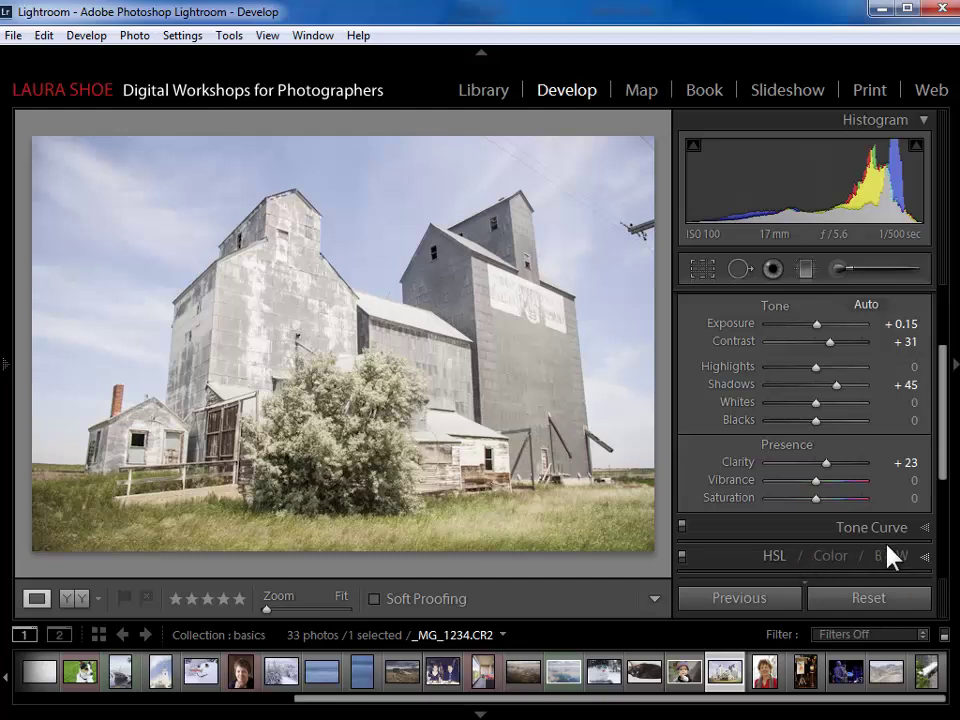
# Expand the HSL panel, hide the filmstrip, and switch HSL to Luminance
pyautogui.click(776, 561)
pyautogui.moveTo(943, 545); pyautogui.dragTo(943, 439)
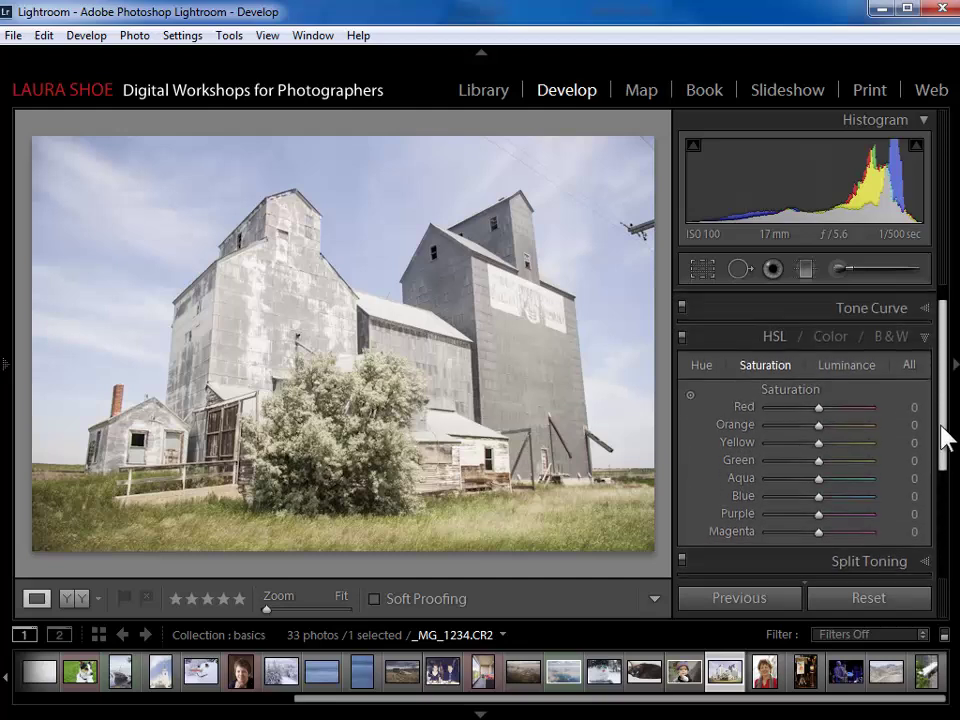
pyautogui.click(480, 714)
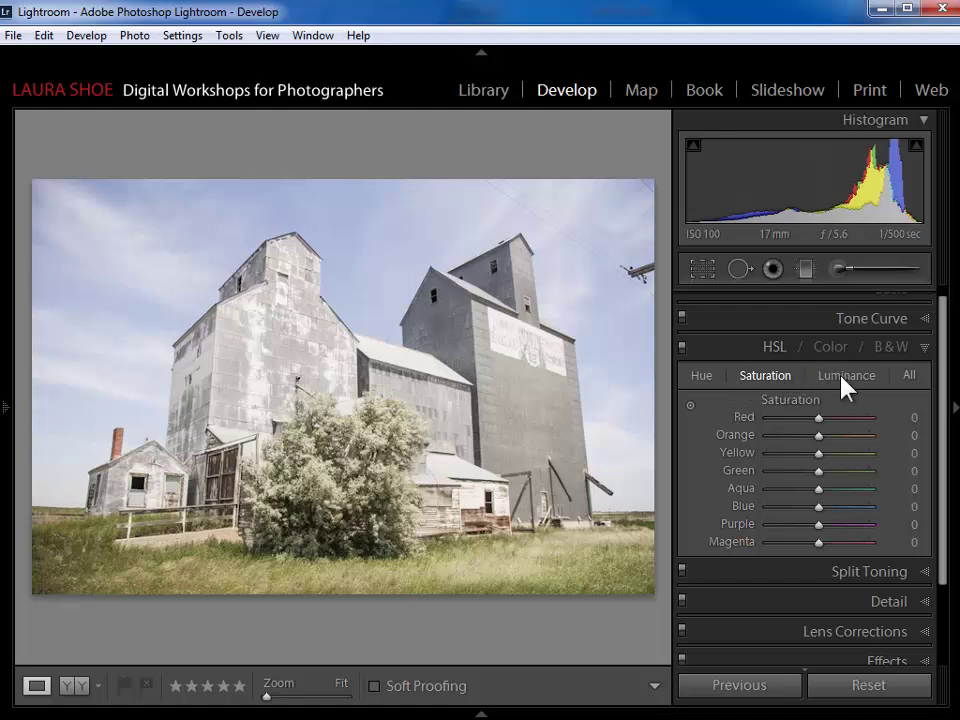
pyautogui.click(690, 405)
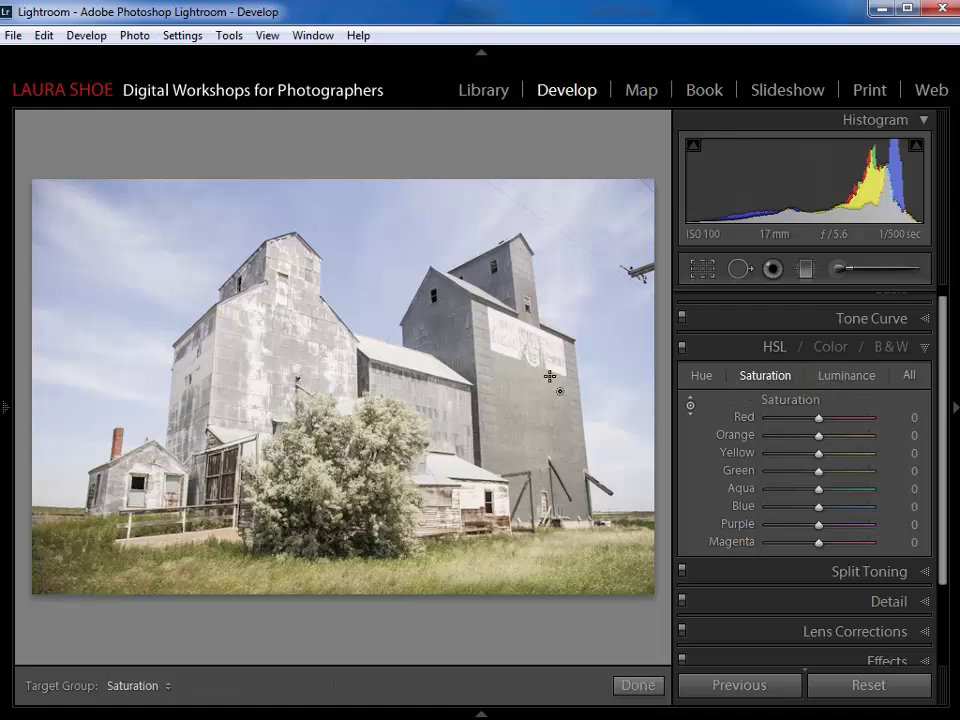
pyautogui.click(690, 406)
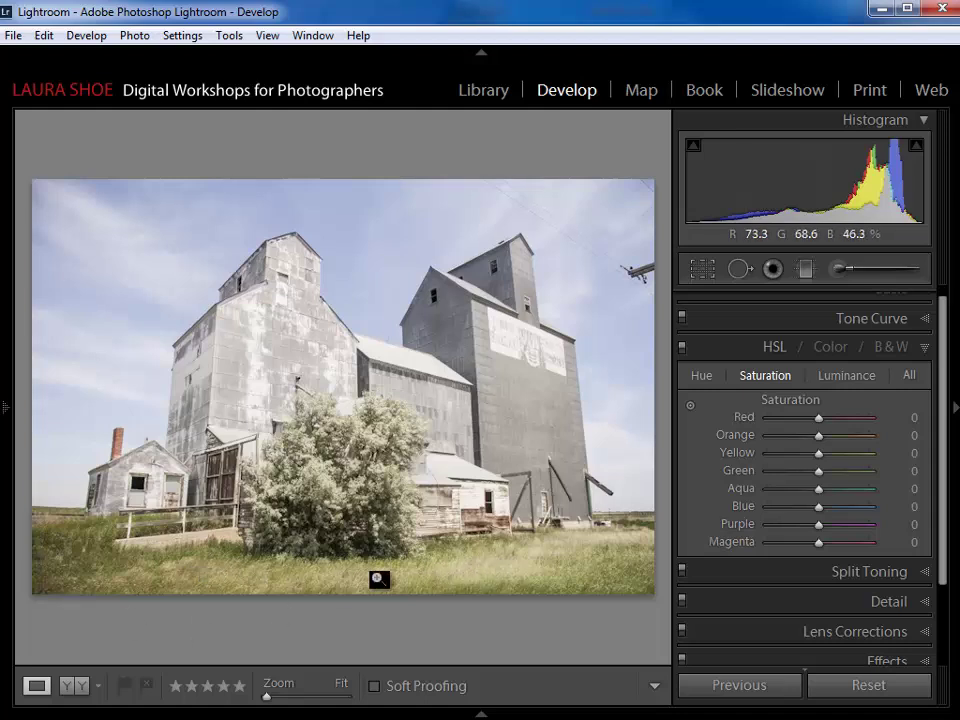
pyautogui.click(847, 376)
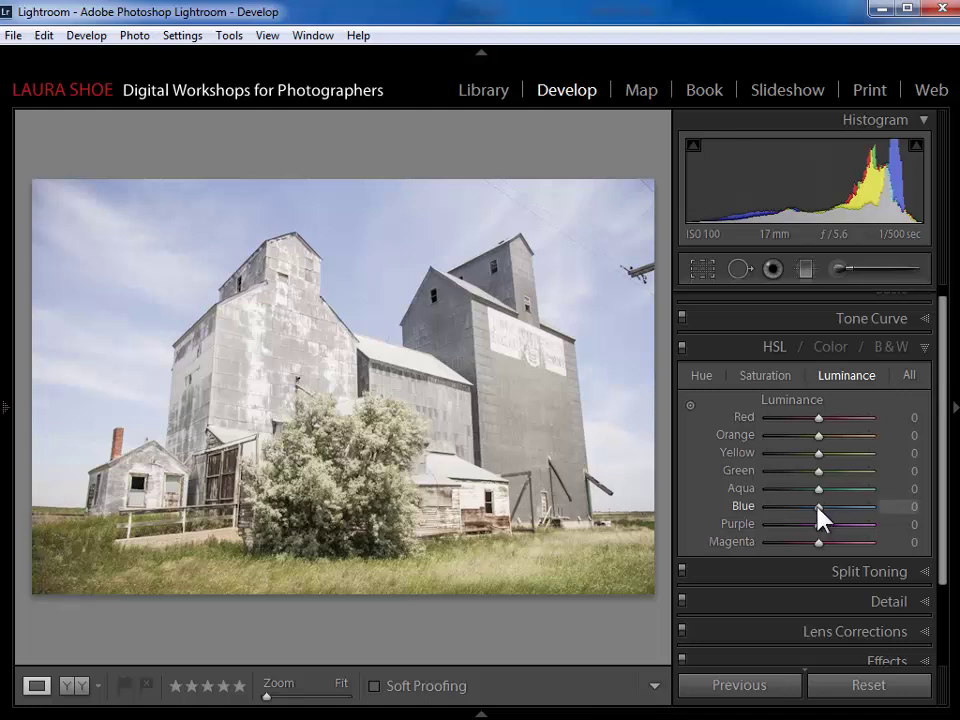
pyautogui.moveTo(818, 506); pyautogui.dragTo(795, 506)
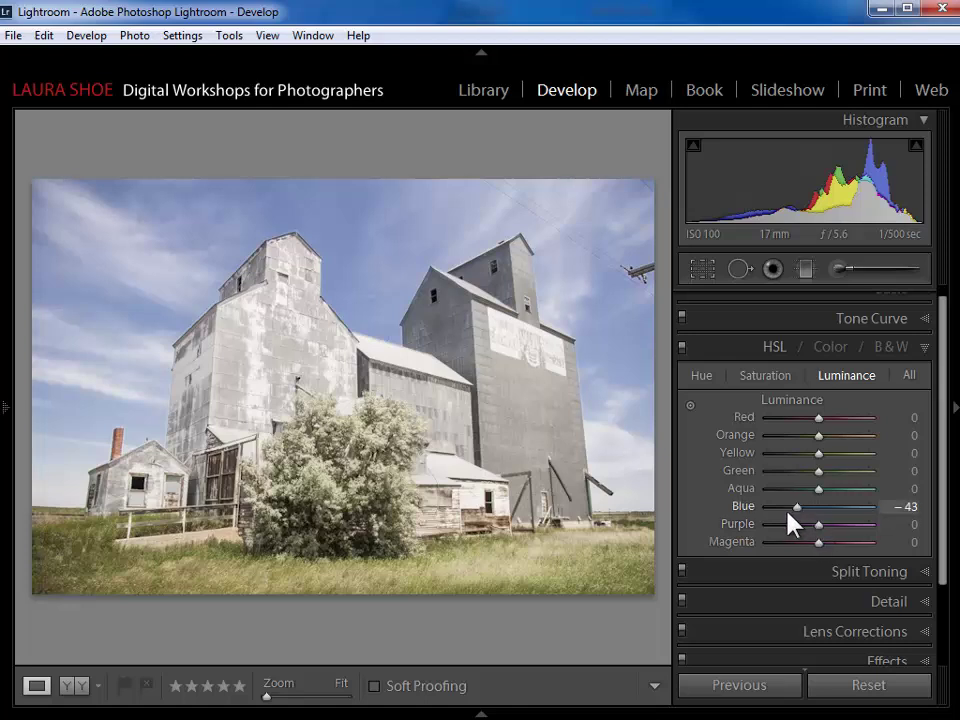
pyautogui.moveTo(796, 508); pyautogui.dragTo(829, 529)
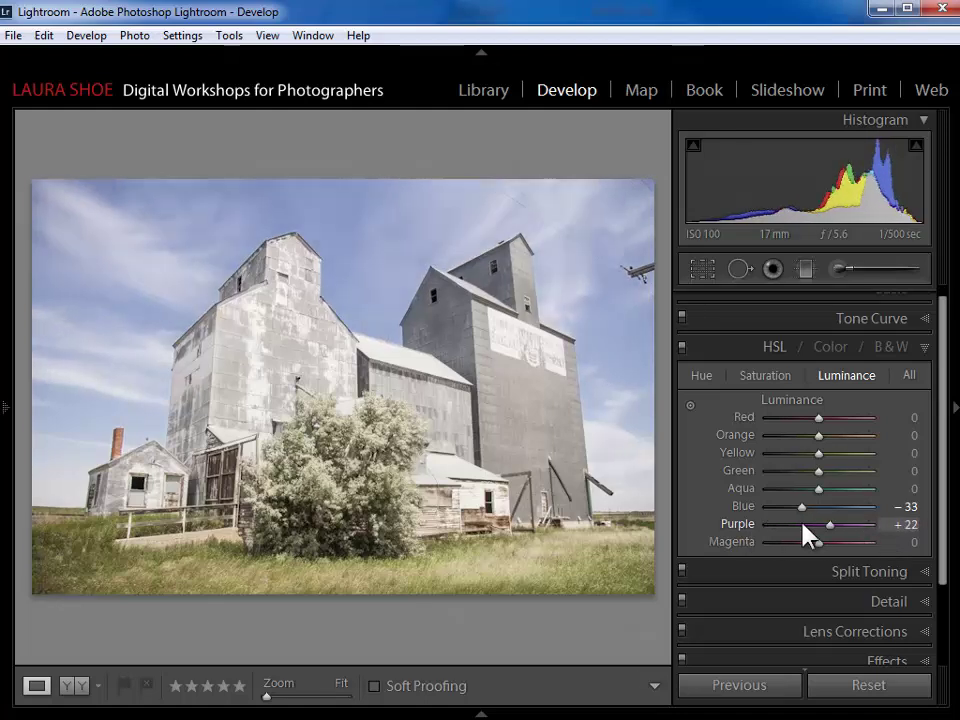
pyautogui.doubleClick(742, 525)
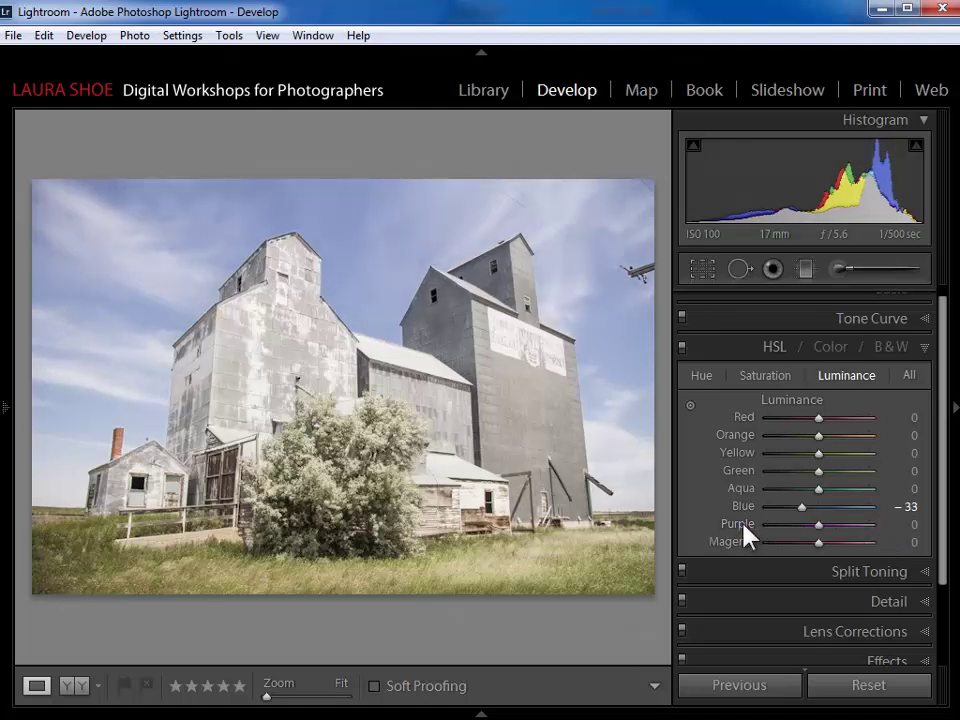
pyautogui.doubleClick(743, 508)
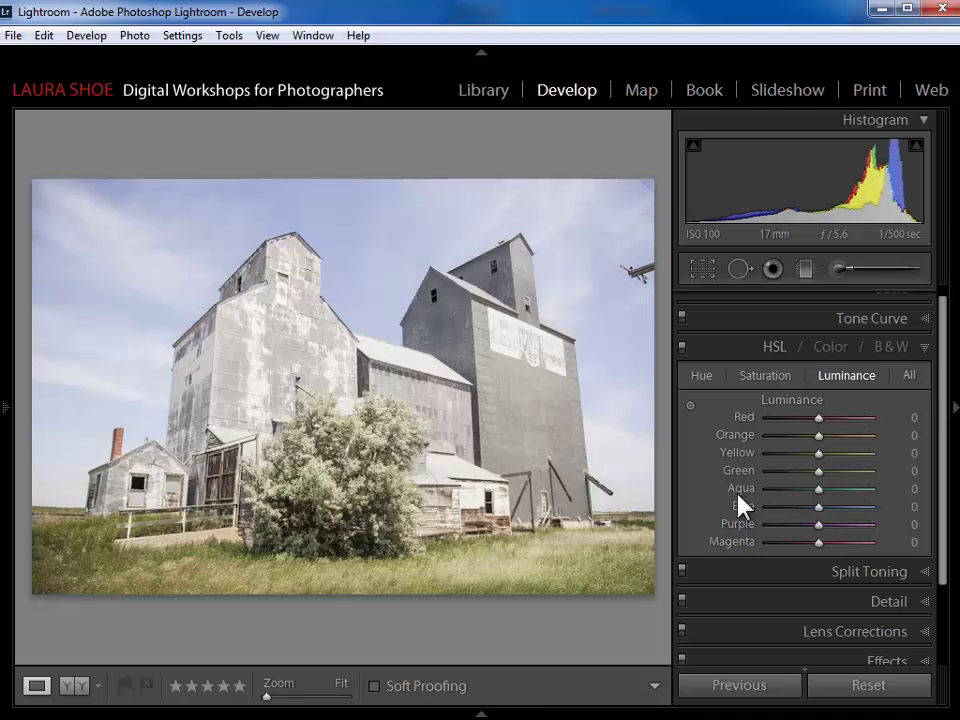
# Darken the sky's Blue and Aqua luminance with the targeted tool, bringing Blue to −60
pyautogui.click(691, 404)
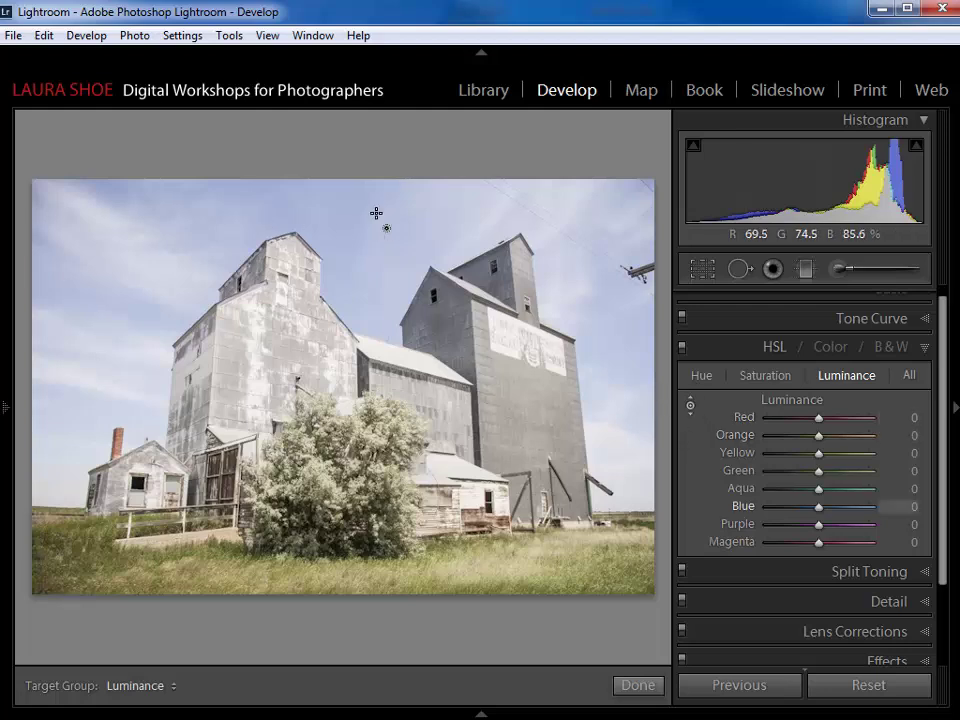
pyautogui.moveTo(376, 214); pyautogui.dragTo(274, 201)
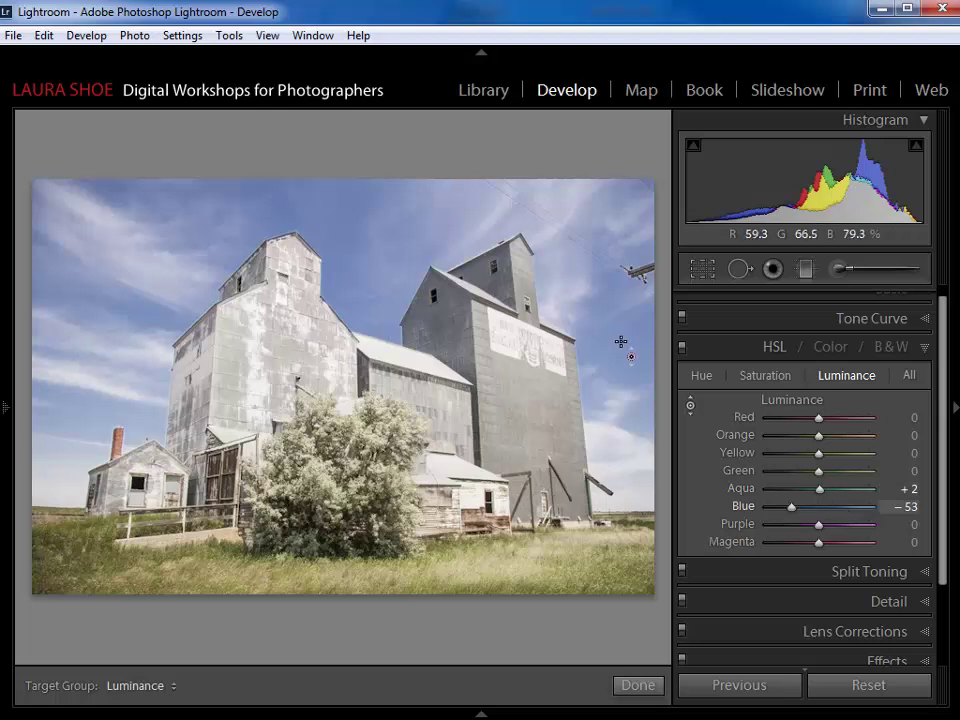
pyautogui.moveTo(621, 336); pyautogui.dragTo(641, 347)
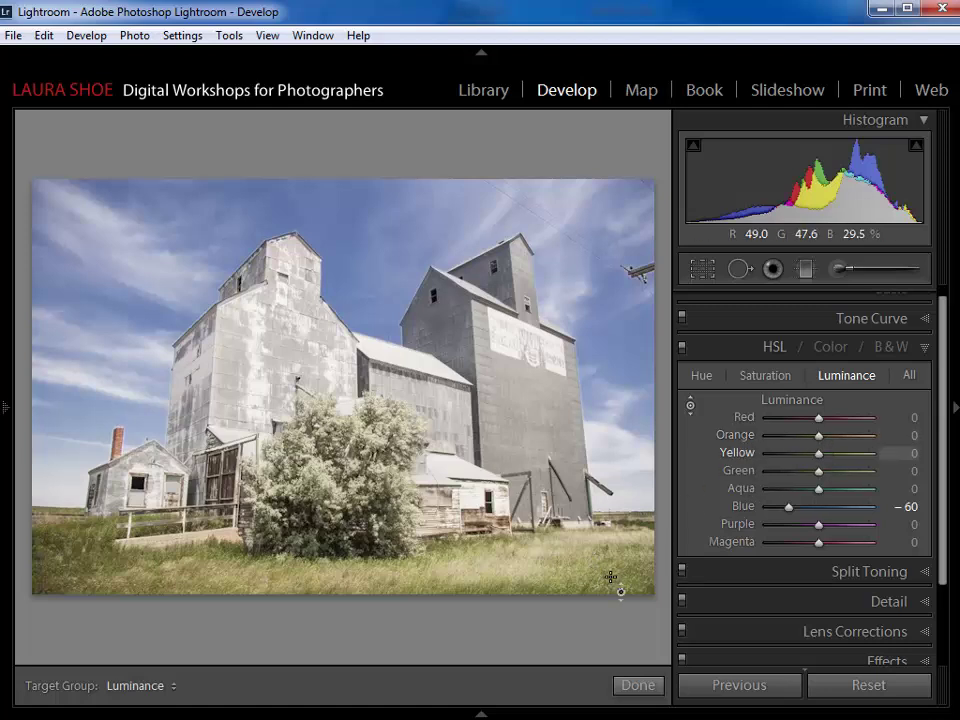
# Darken the grass luminance to Yellow −31, Orange −4 and Green −3
pyautogui.moveTo(606, 568); pyautogui.dragTo(615, 589)
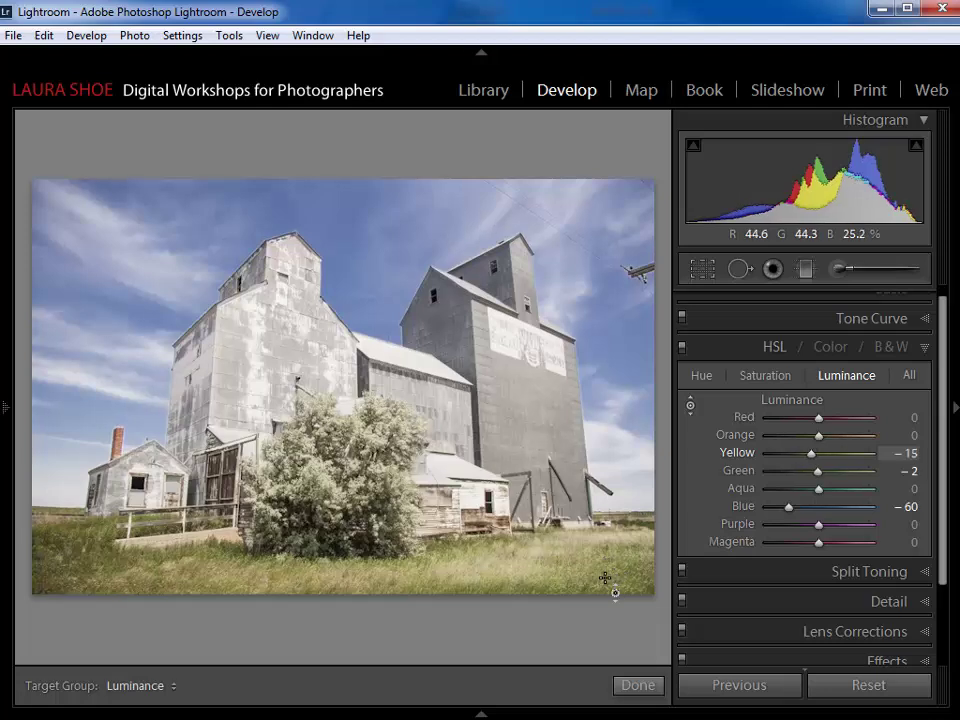
pyautogui.moveTo(196, 562); pyautogui.dragTo(80, 568)
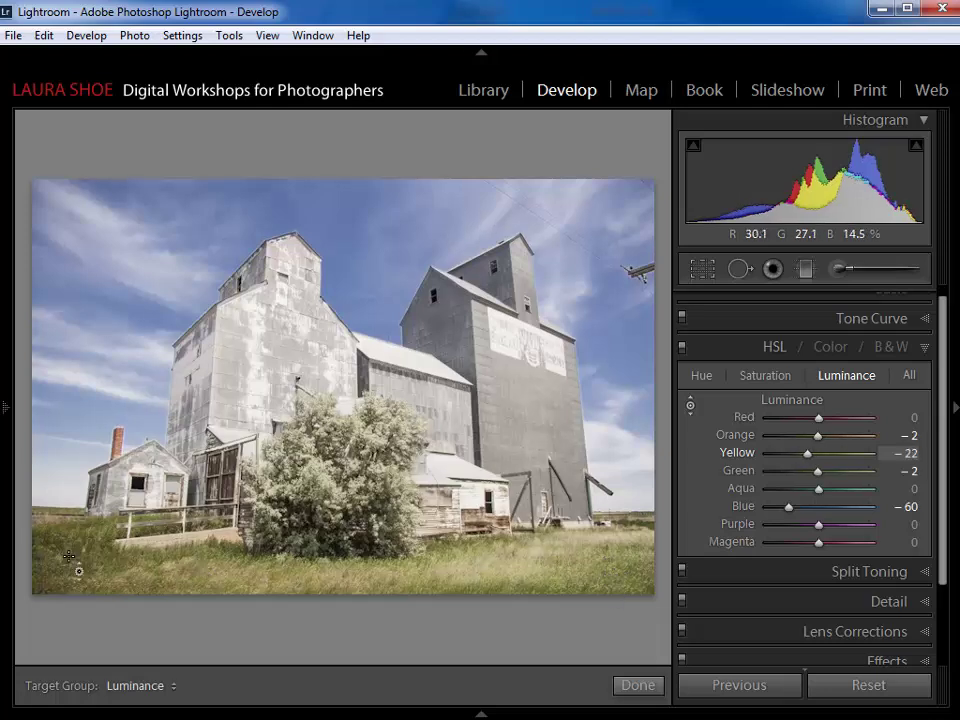
pyautogui.moveTo(237, 568); pyautogui.dragTo(287, 579)
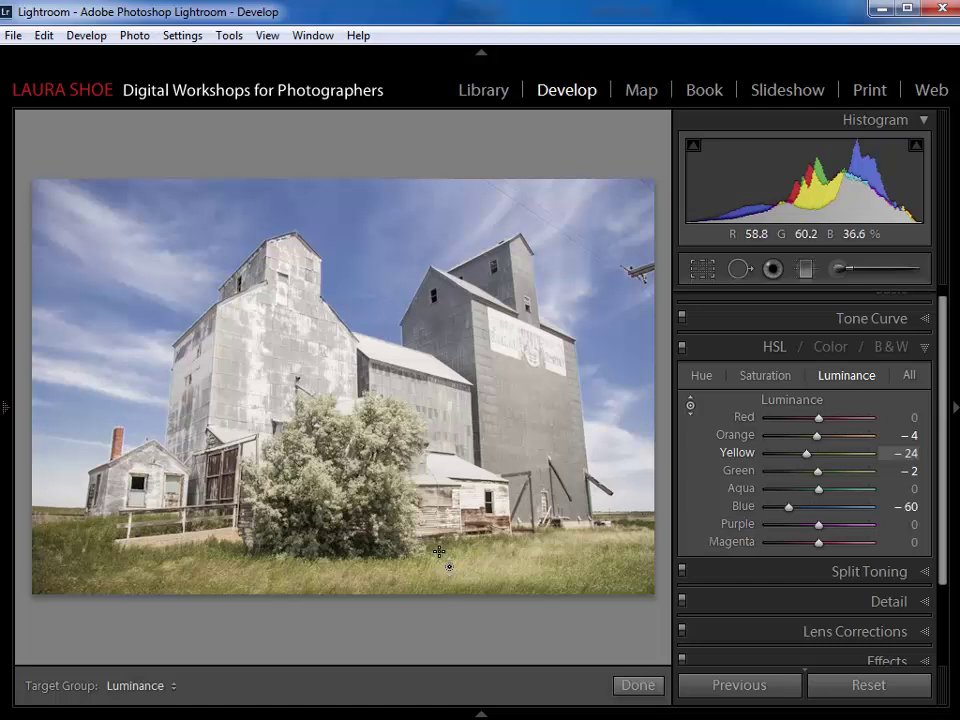
pyautogui.moveTo(447, 556); pyautogui.dragTo(447, 558)
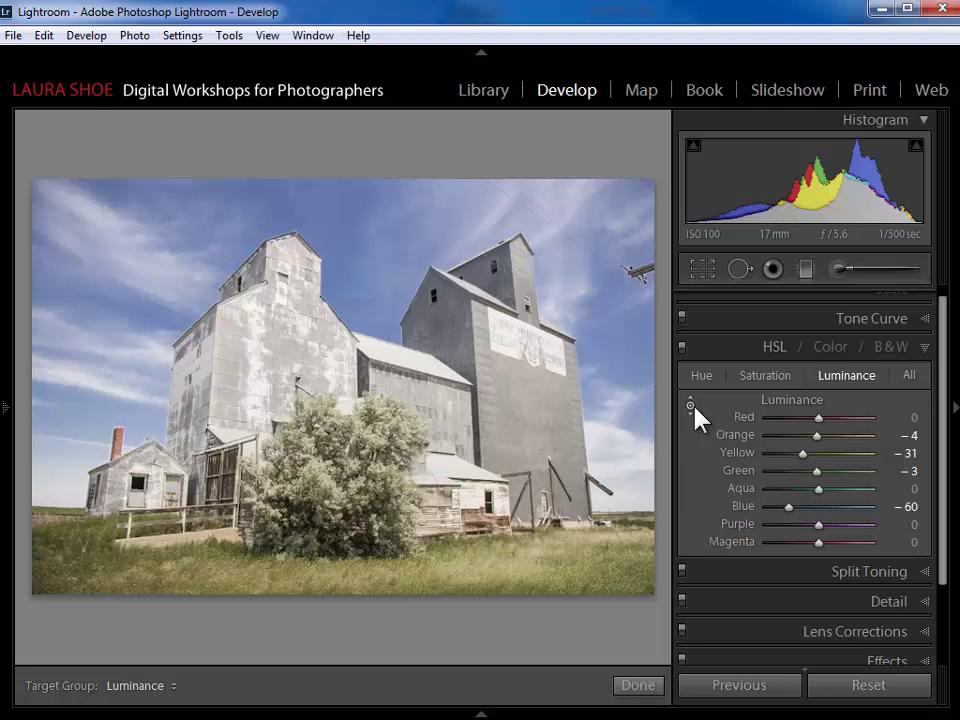
# Switch HSL to Saturation, preview Blue at −100, then reset Blue to 0
pyautogui.click(774, 378)
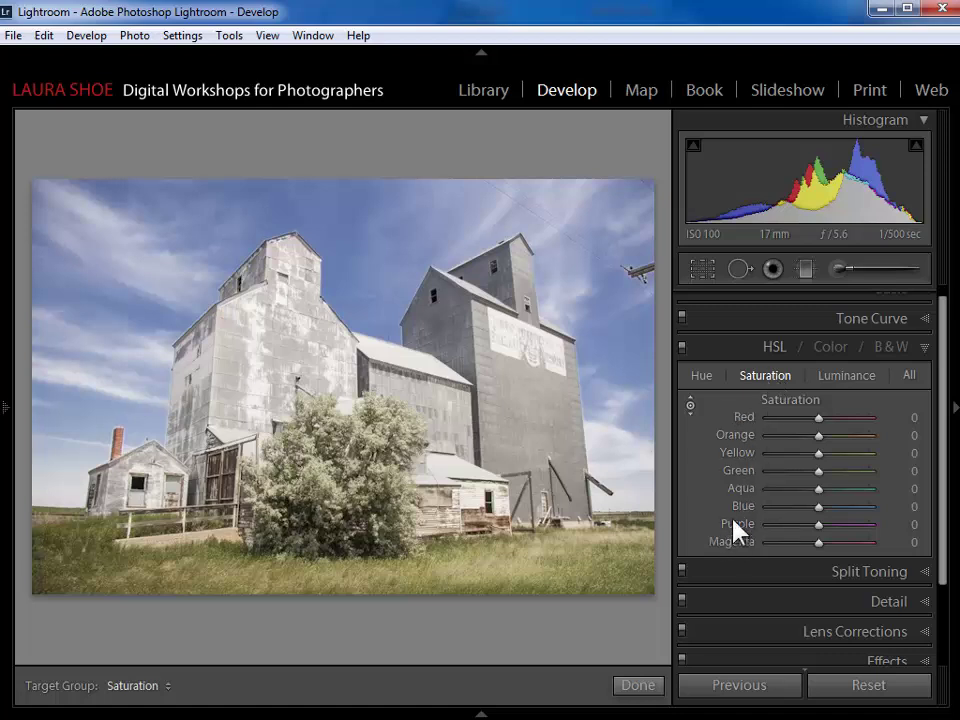
pyautogui.moveTo(816, 506); pyautogui.dragTo(719, 507)
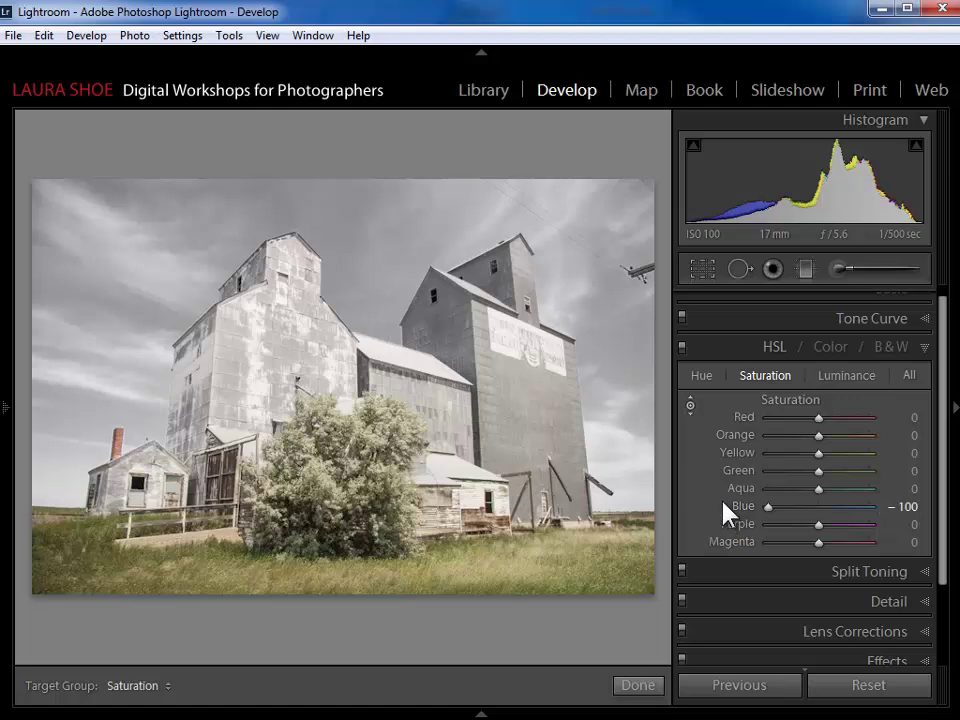
pyautogui.doubleClick(742, 507)
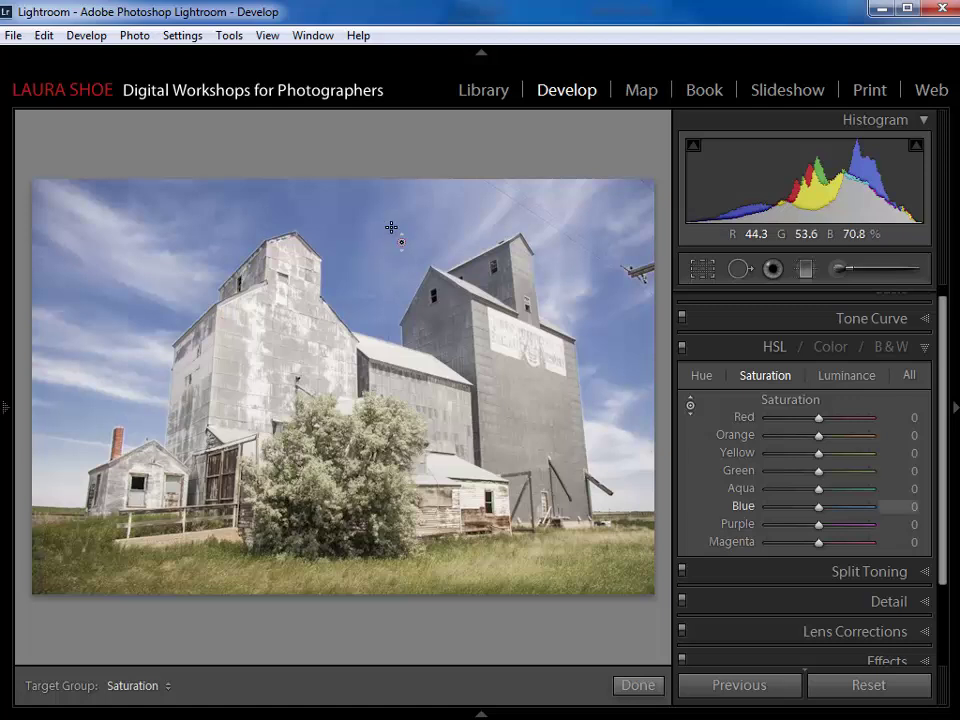
# Boost sky saturation to Blue +41 and grass to Orange +18, Yellow about +19
pyautogui.moveTo(386, 258); pyautogui.dragTo(354, 328)
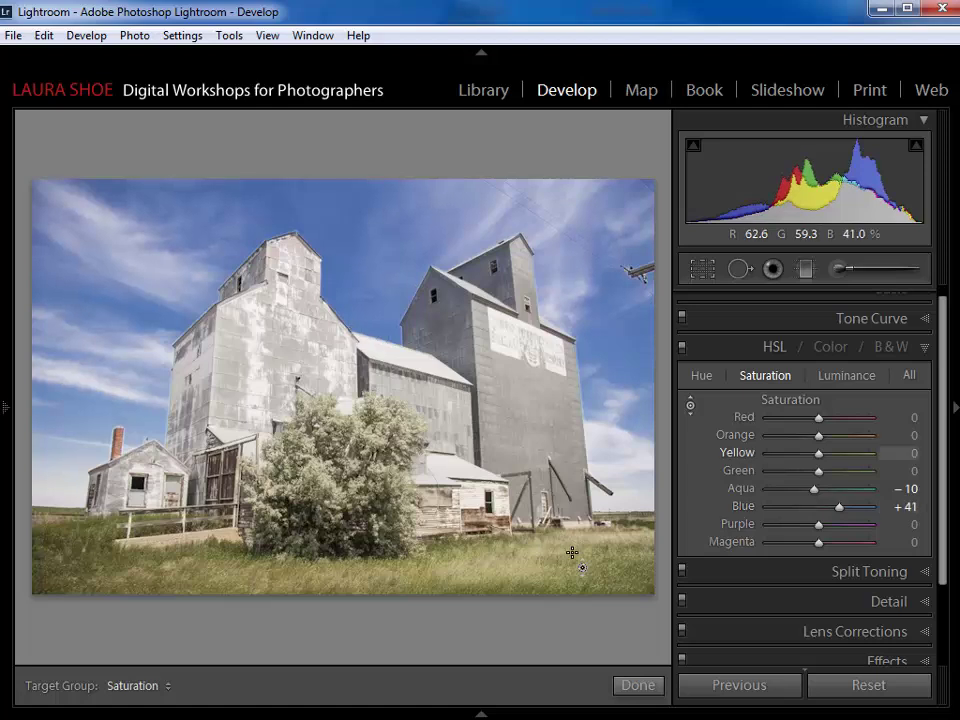
pyautogui.moveTo(567, 573); pyautogui.dragTo(568, 561)
pyautogui.moveTo(503, 582); pyautogui.dragTo(499, 568)
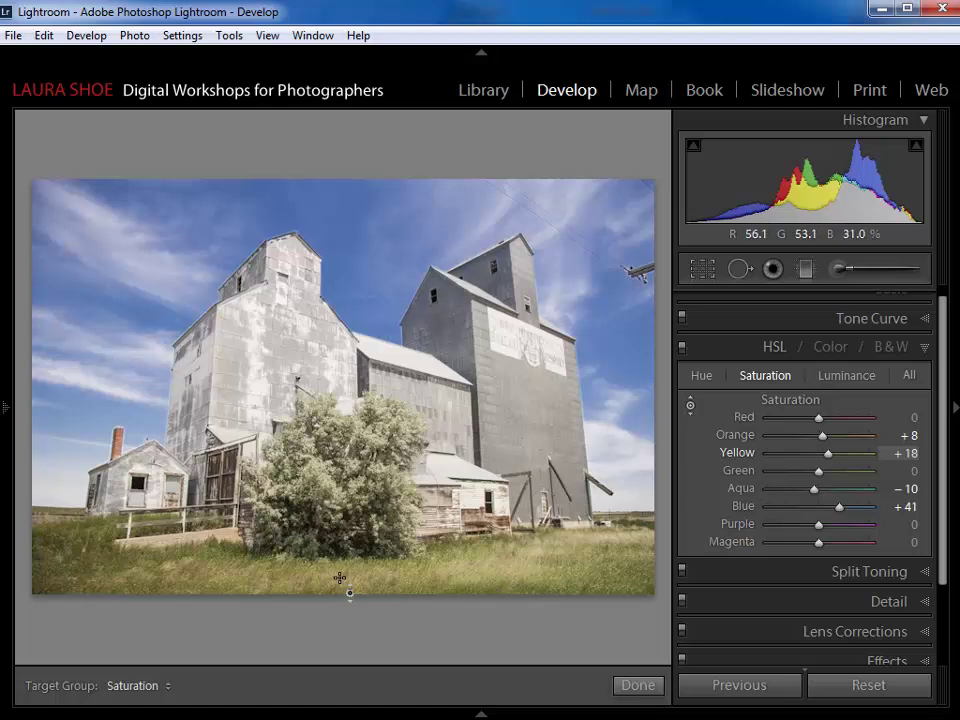
pyautogui.moveTo(241, 590); pyautogui.dragTo(439, 574)
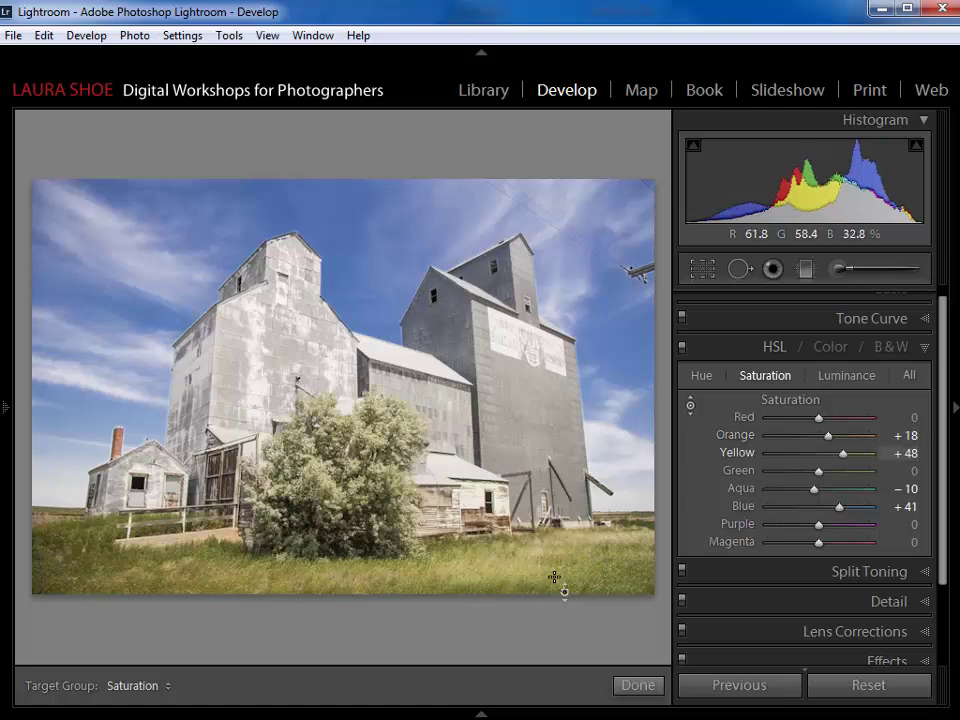
pyautogui.moveTo(842, 452); pyautogui.dragTo(827, 456)
pyautogui.click(701, 376)
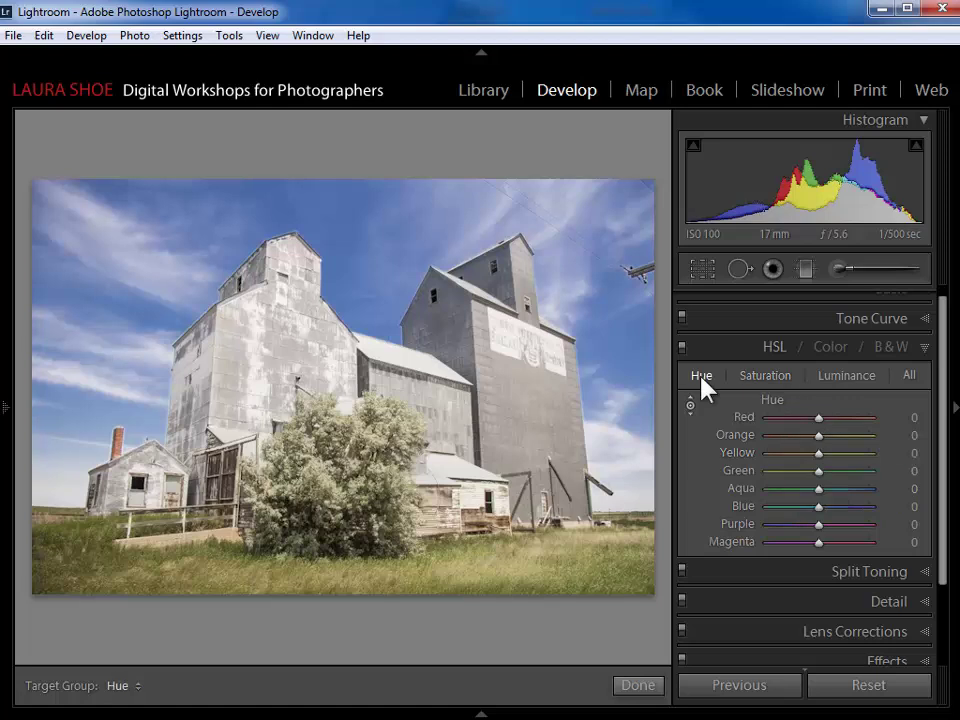
# Preview a purple-shifted Blue hue, reset it to 0, and set Yellow hue to +28
pyautogui.moveTo(818, 508); pyautogui.dragTo(869, 507)
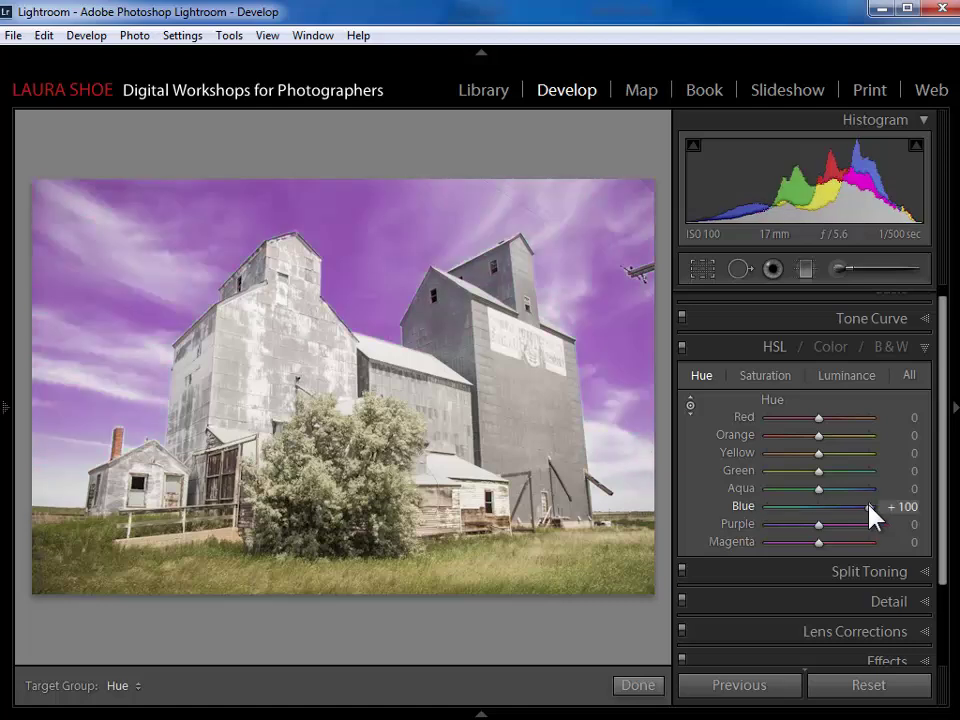
pyautogui.doubleClick(745, 507)
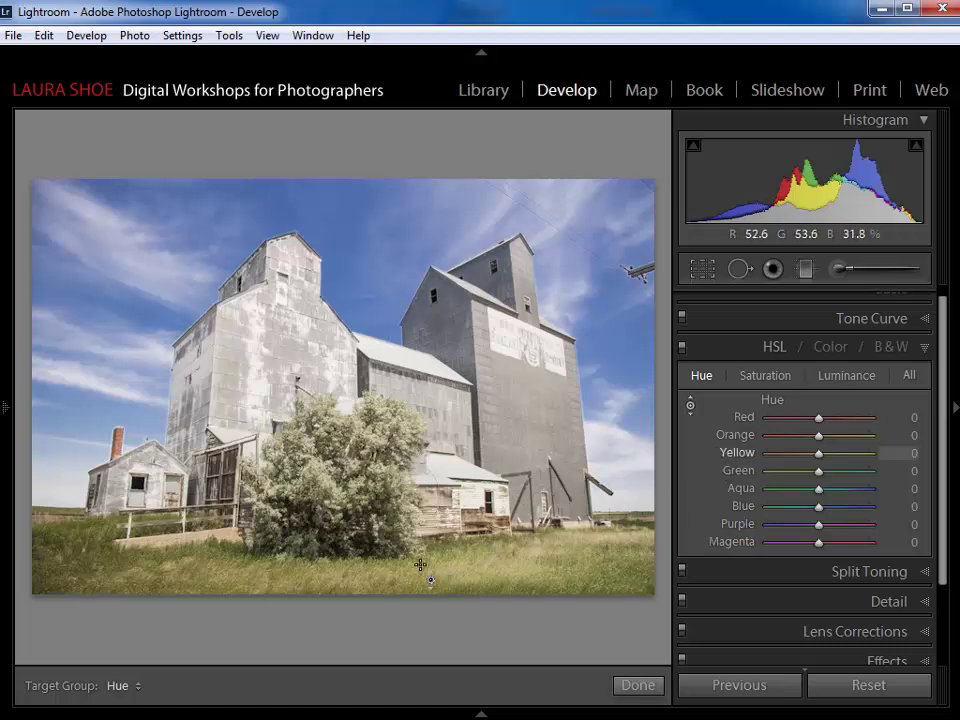
pyautogui.moveTo(818, 455); pyautogui.dragTo(833, 455)
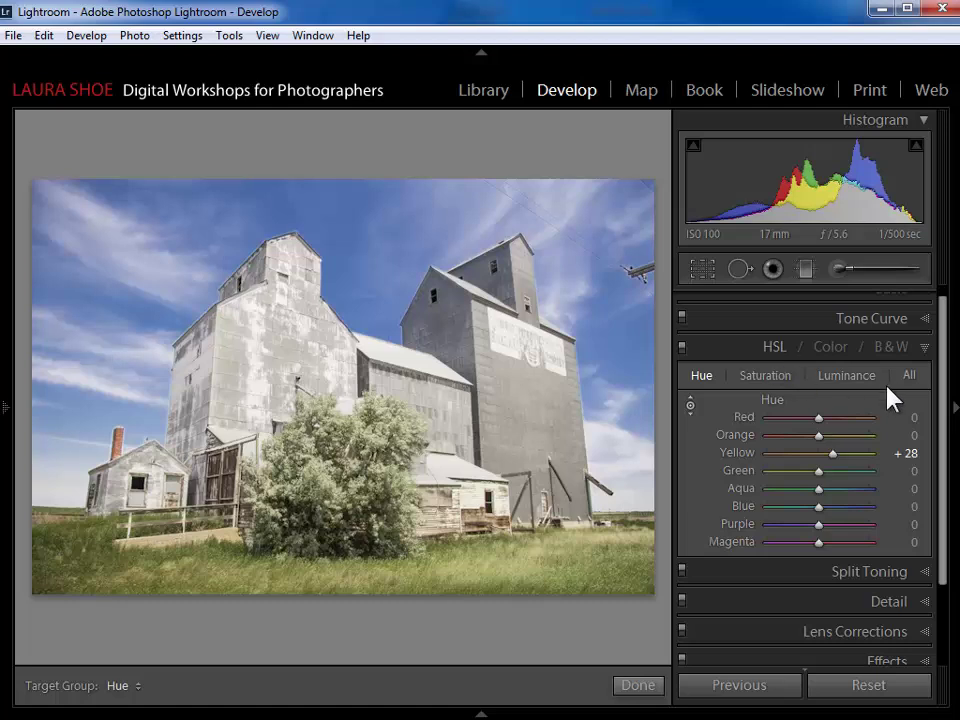
# Collapse the Histogram and view Blue's hue 0, saturation +41, luminance −60 in the per-colour view
pyautogui.click(914, 378)
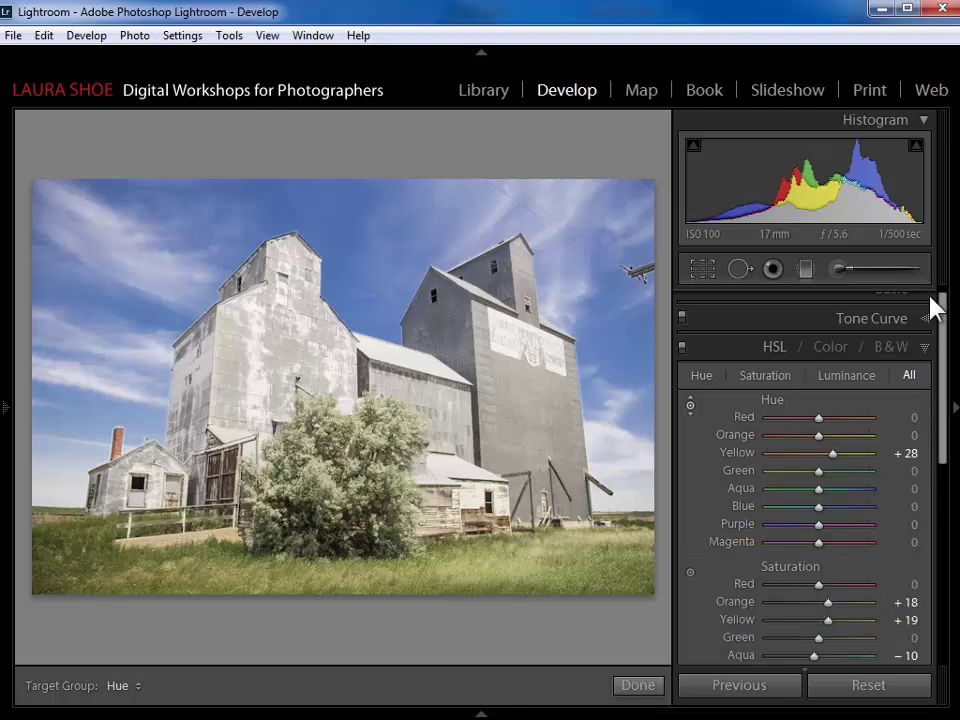
pyautogui.click(927, 121)
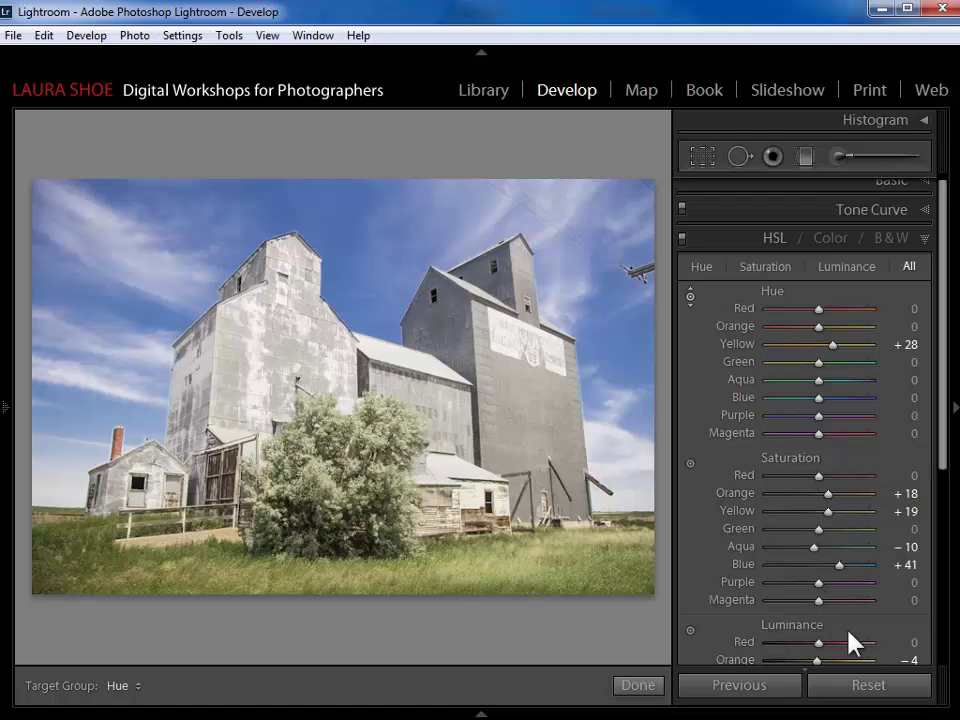
pyautogui.click(850, 272)
pyautogui.click(748, 273)
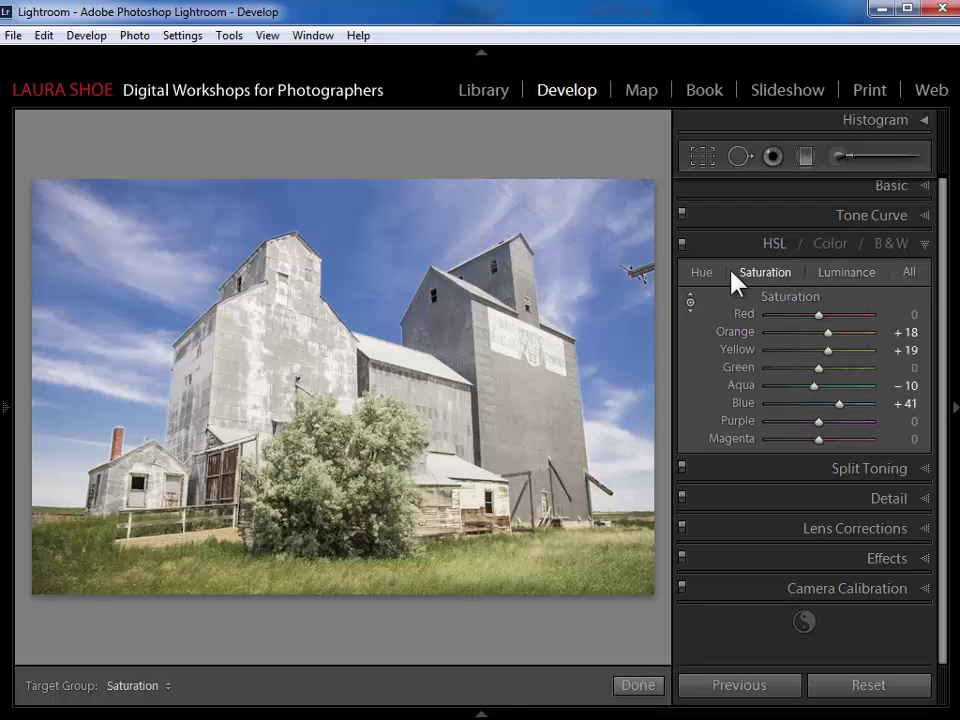
pyautogui.click(828, 245)
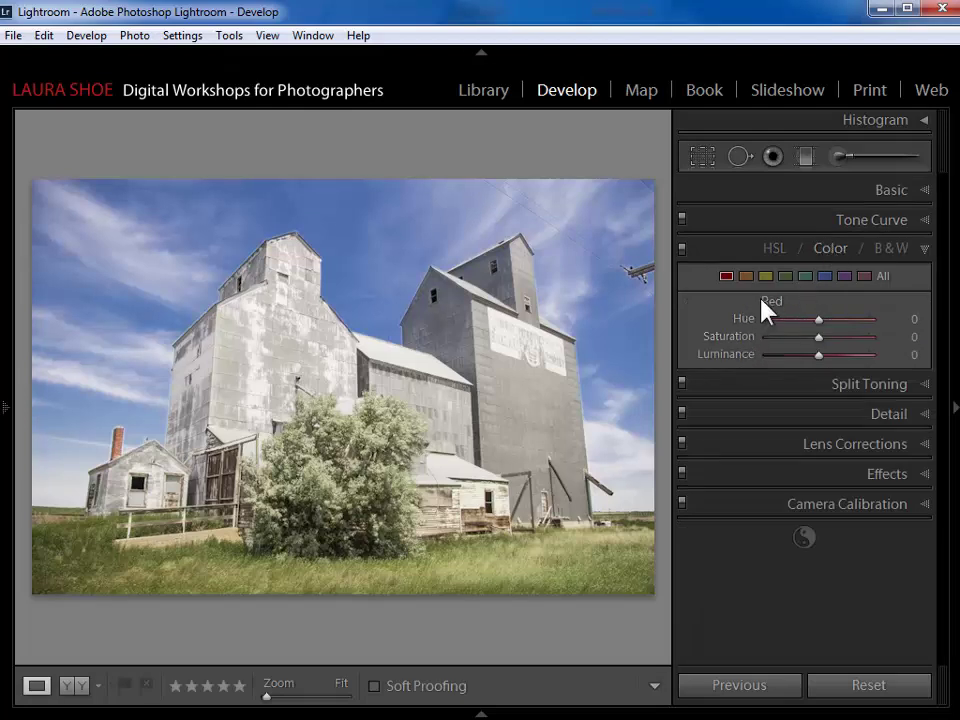
pyautogui.click(824, 278)
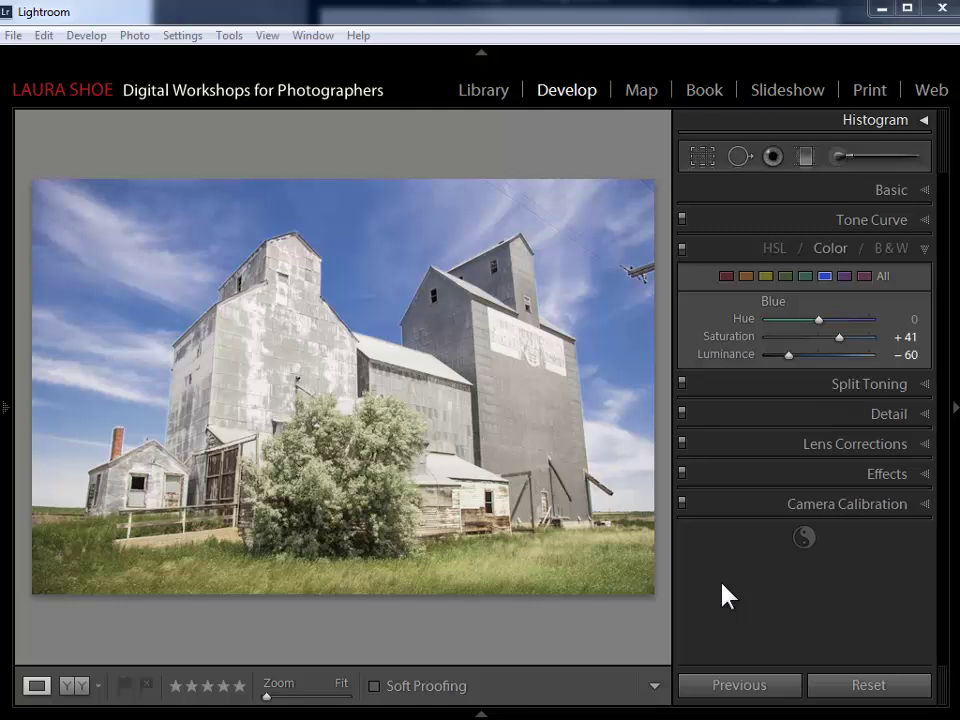
# Return to HSL and drag on the sky to set Blue saturation +57, Aqua −8
pyautogui.click(775, 258)
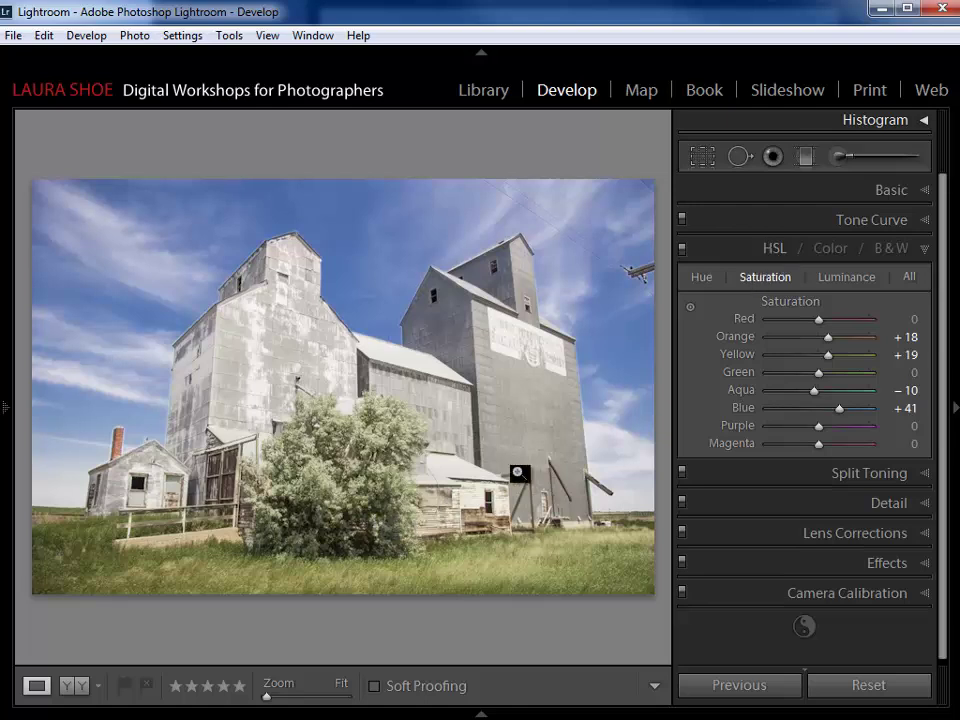
pyautogui.click(689, 306)
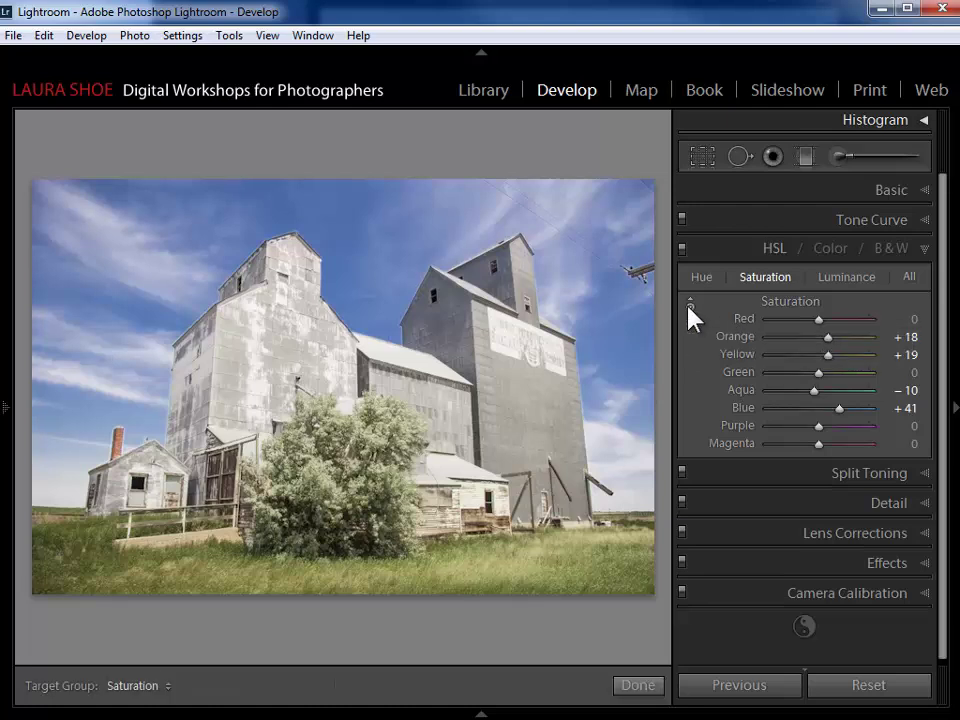
pyautogui.moveTo(364, 229)
pyautogui.mouseDown()
pyautogui.moveTo(362, 283)
pyautogui.moveTo(370, 205)
pyautogui.mouseUp()
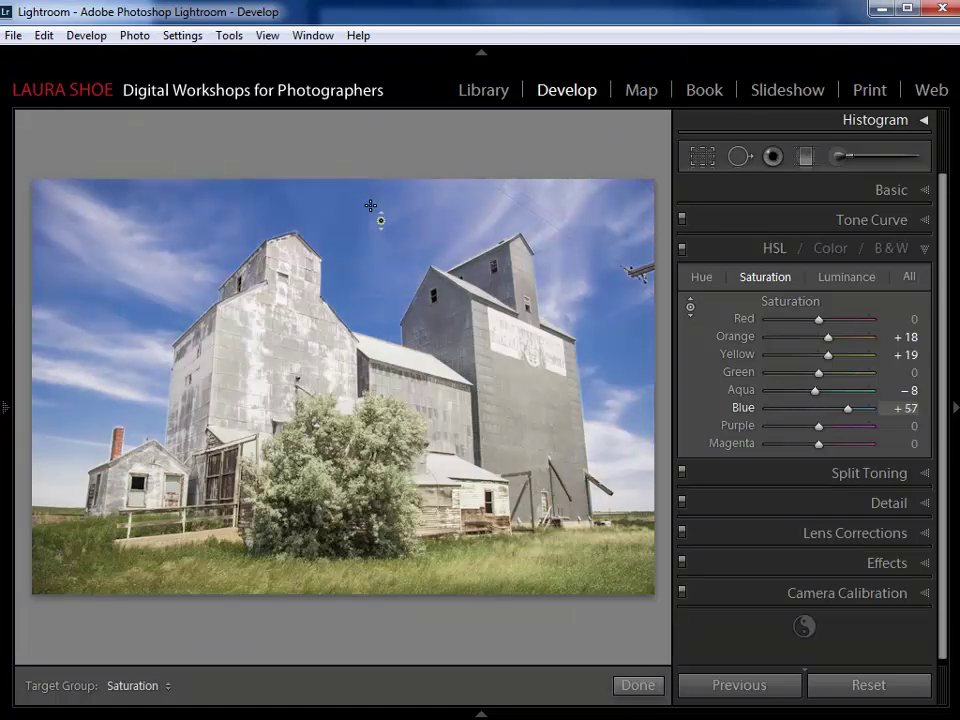